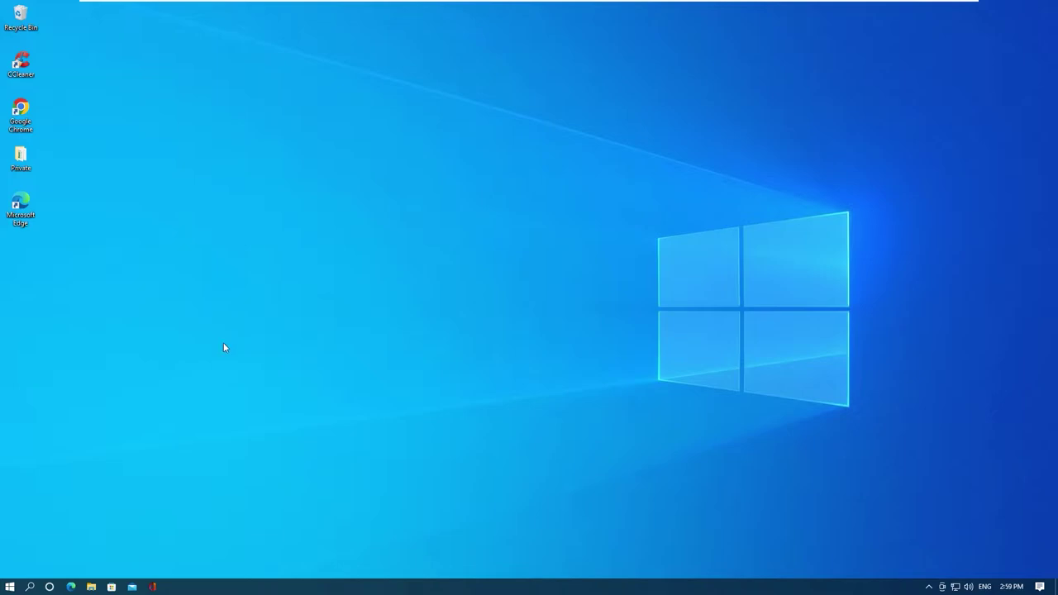
# Step: Run PC Health Check's Windows 11 check, which fails on missing TPM 2.0 and 3 GB RAM
pyautogui.click(29, 587)
pyautogui.write('pc')
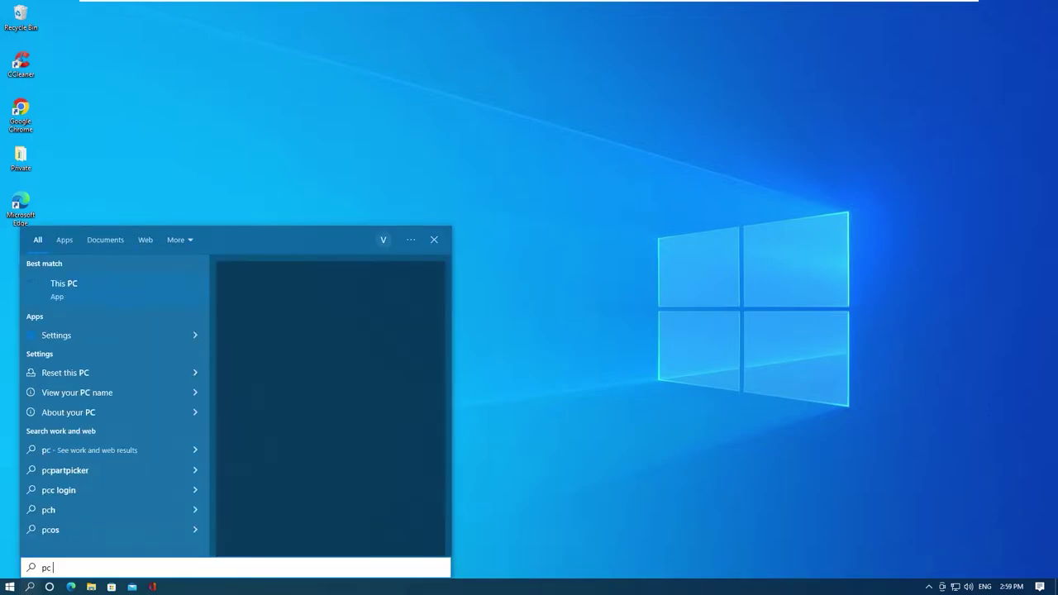
pyautogui.write(' healt')
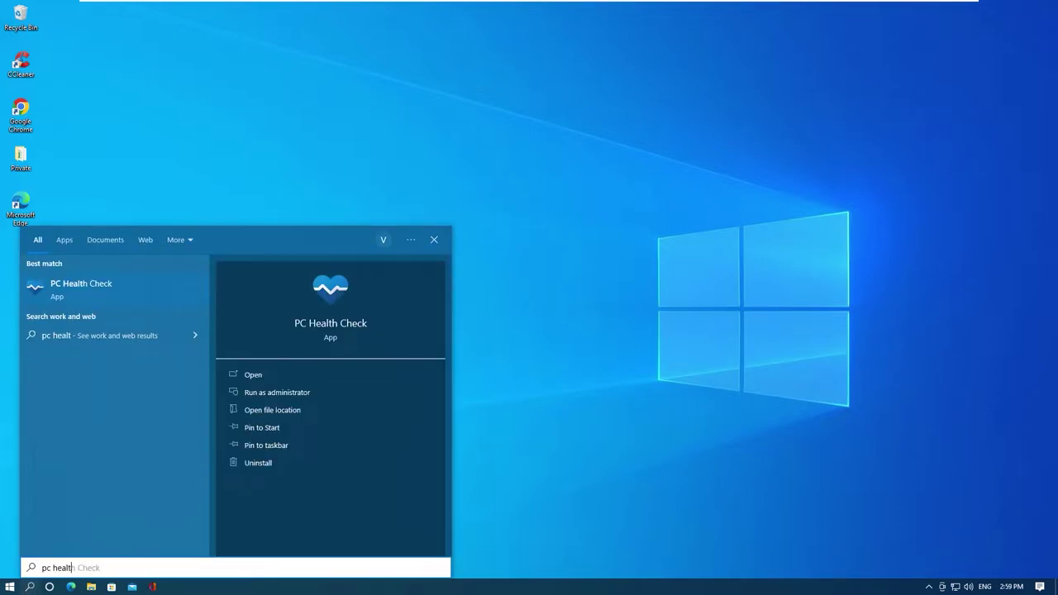
pyautogui.write('h check')
pyautogui.press('Return')
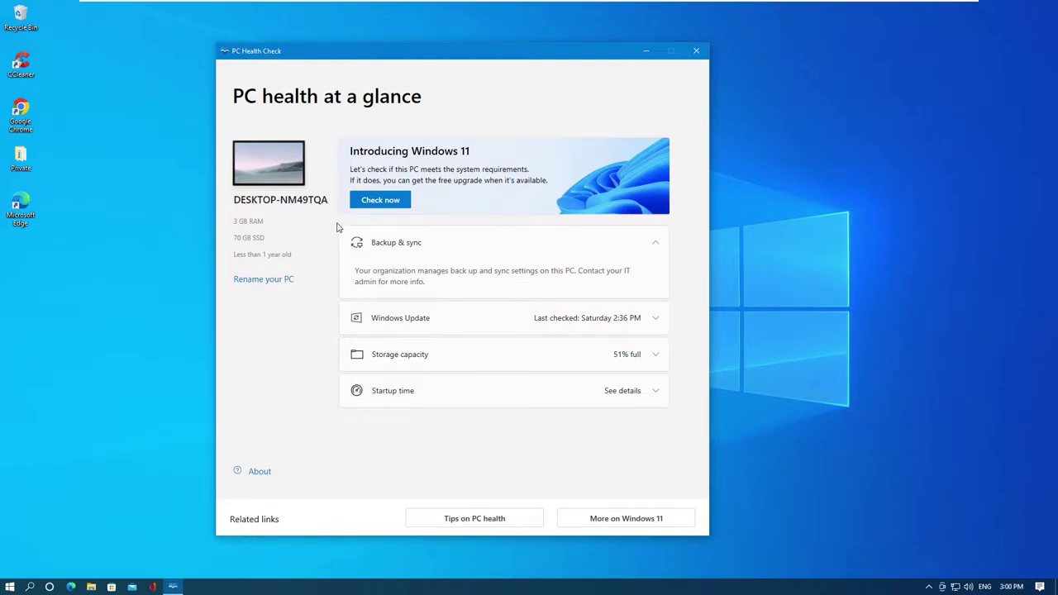
pyautogui.click(376, 203)
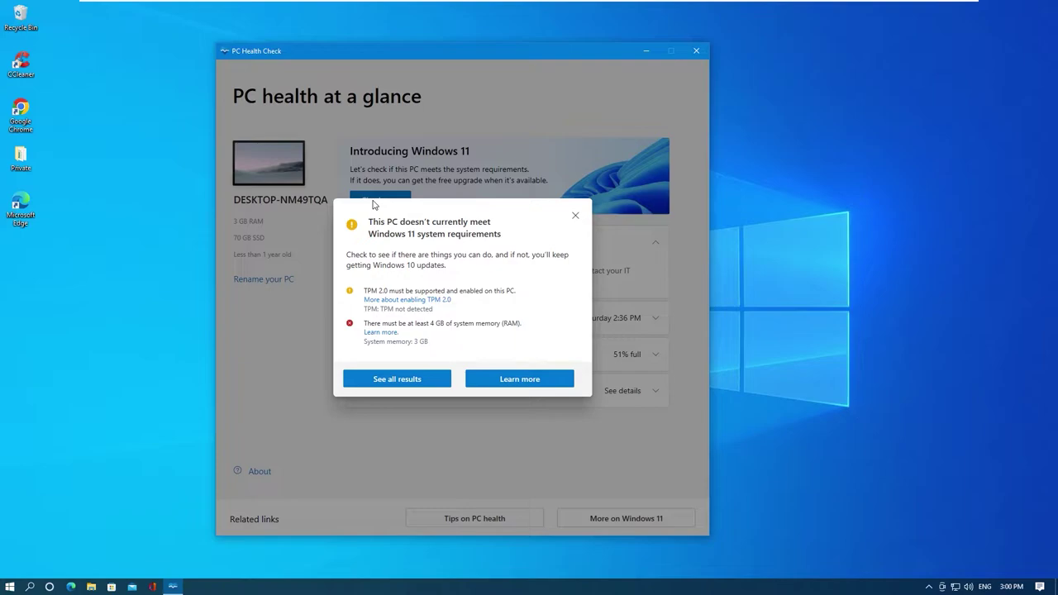
# Step: Expand PC Health Check's results and scroll through every Windows 11 requirement check
pyautogui.click(395, 385)
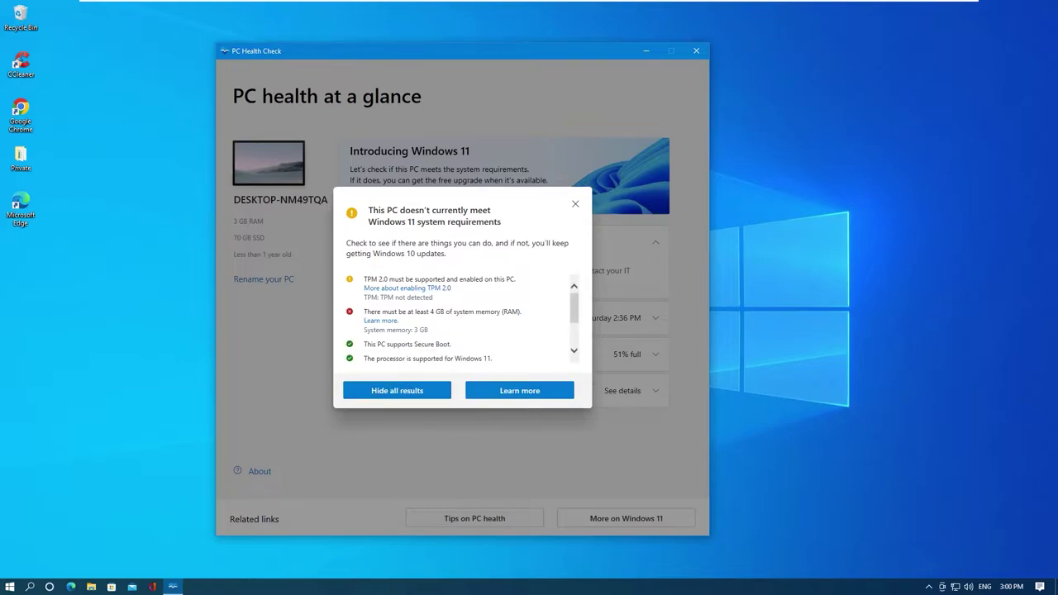
pyautogui.scroll(-1, 405, 317)
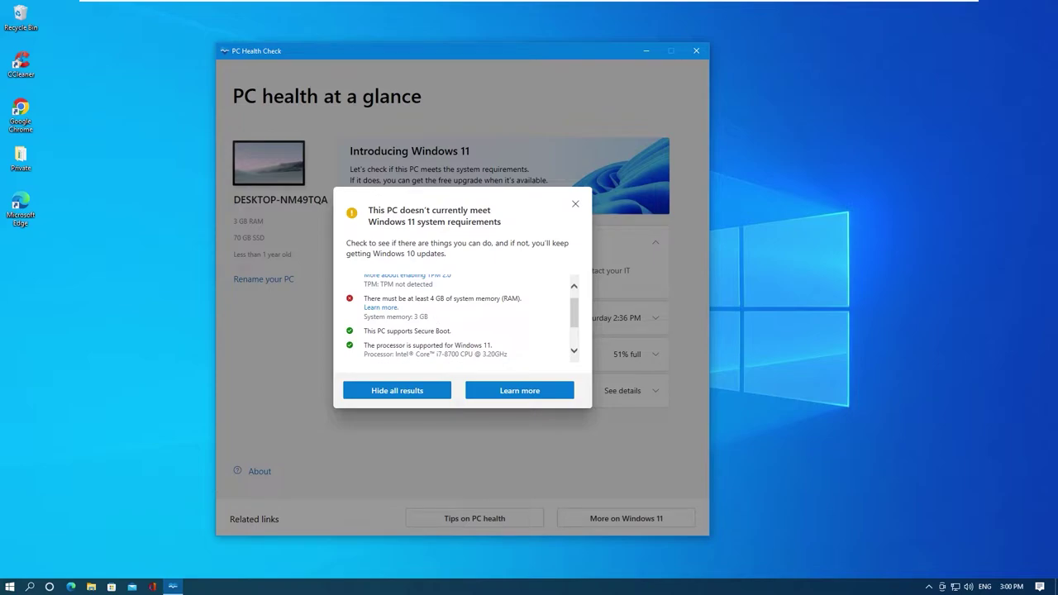
pyautogui.scroll(-2, 459, 318)
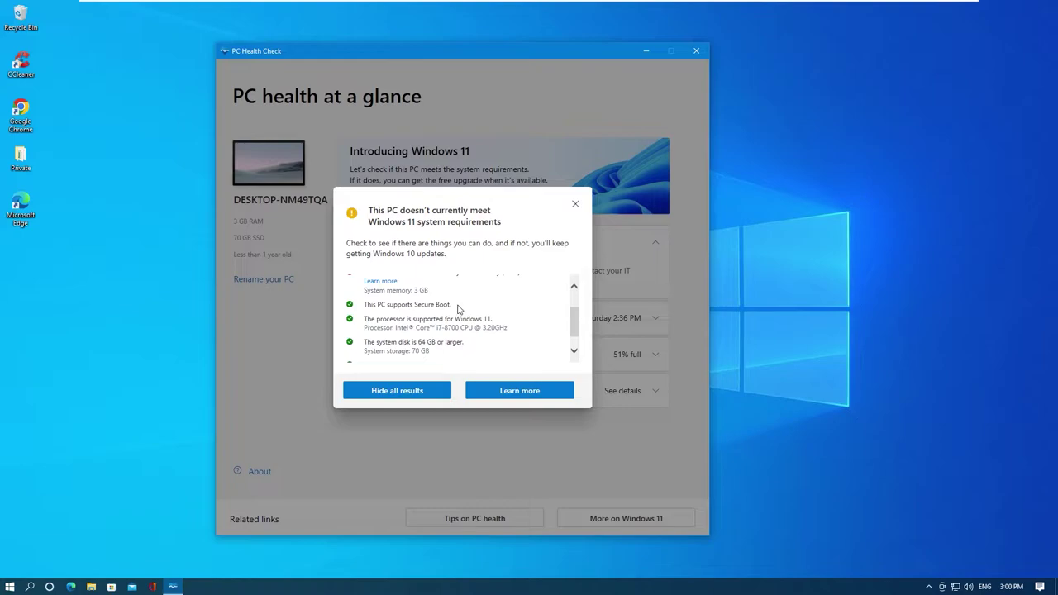
pyautogui.scroll(-1, 458, 309)
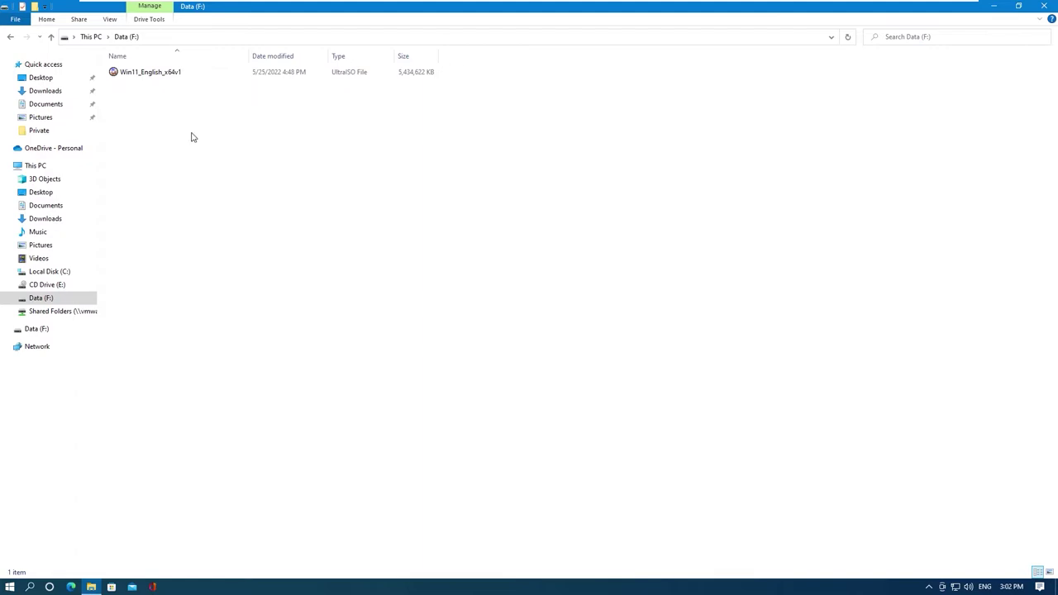
# Step: Search 'wintohdd' in Edge and download WinToHDD_Free.exe from the EasyUEFI page
pyautogui.click(70, 587)
pyautogui.write('wind')
pyautogui.press('BackSpace')
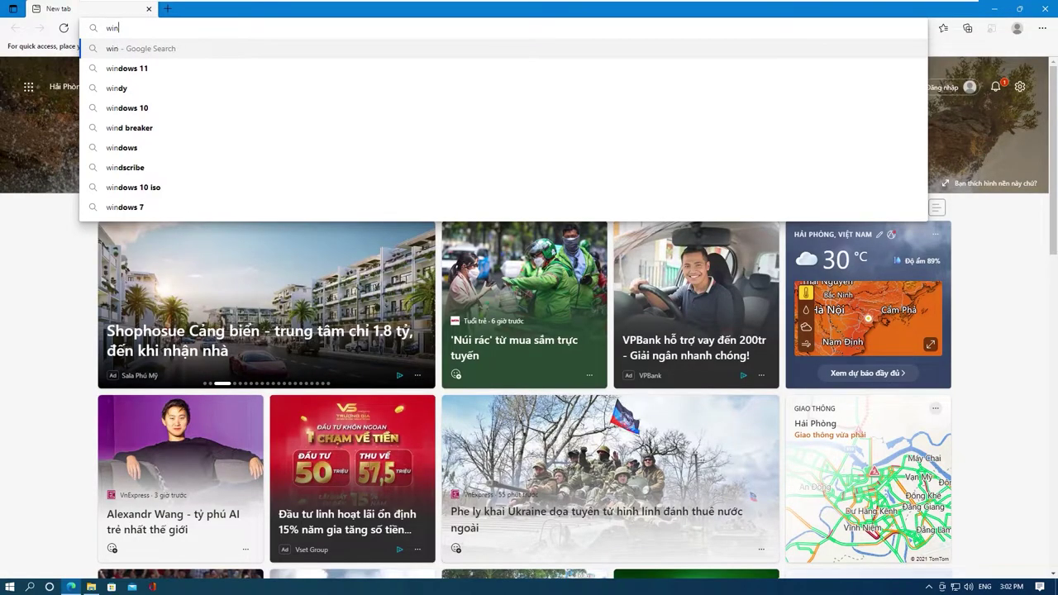
pyautogui.write('tohdd')
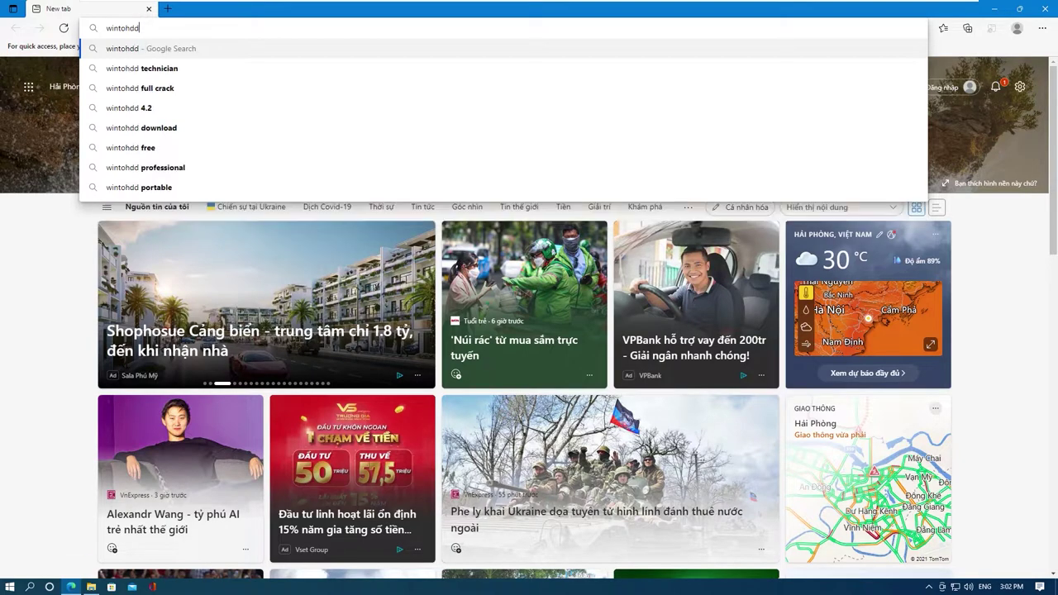
pyautogui.press('Return')
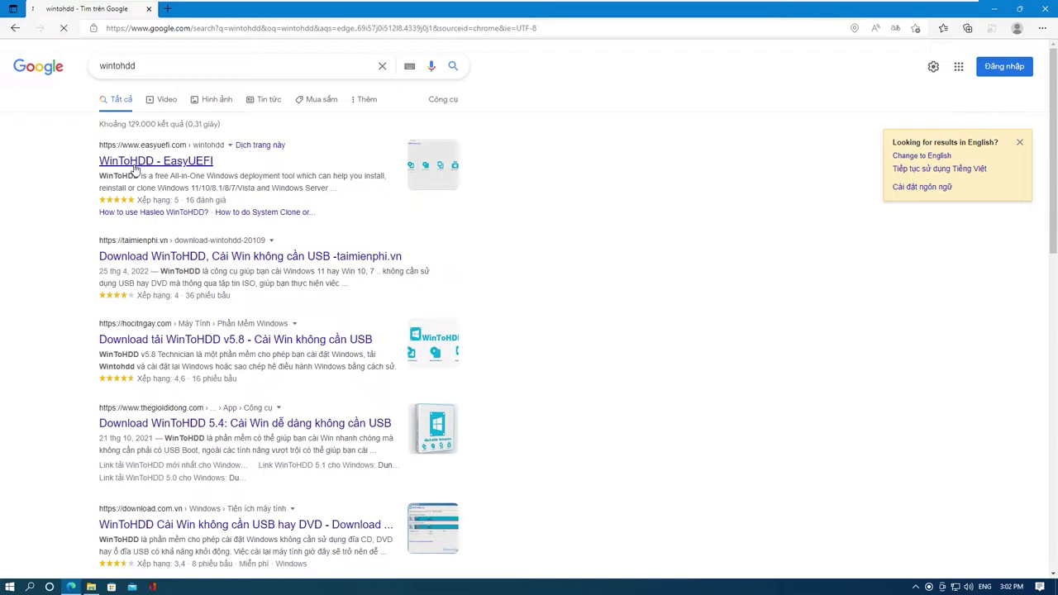
pyautogui.click(115, 170)
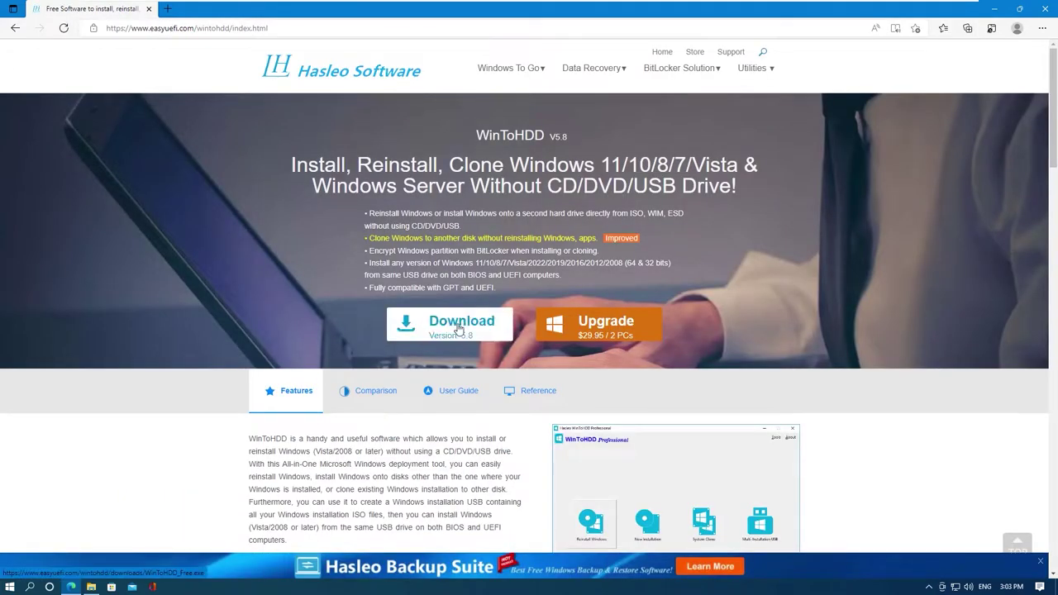
pyautogui.click(461, 329)
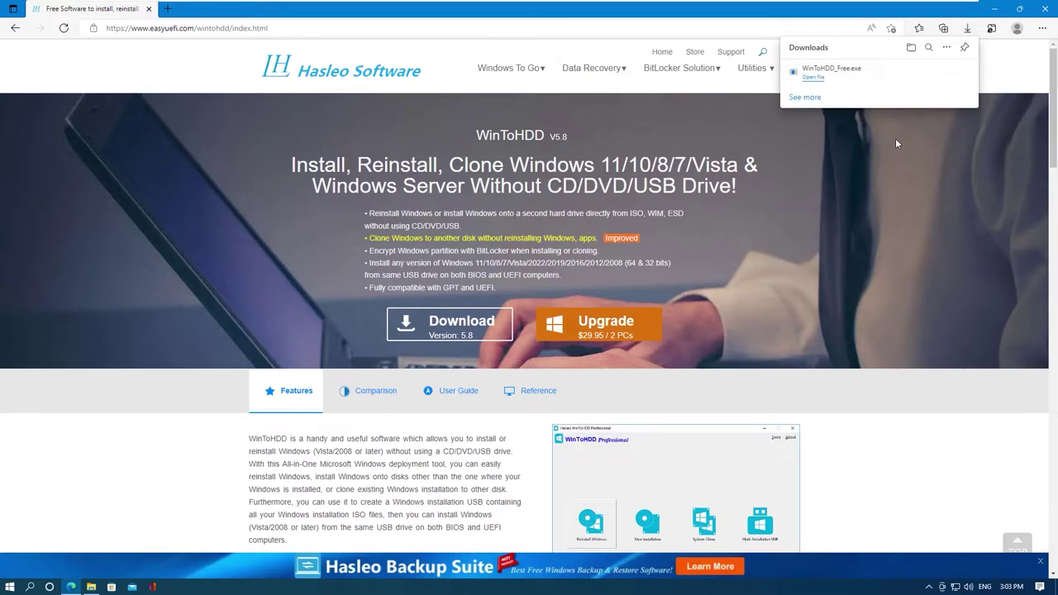
pyautogui.moveTo(859, 71)
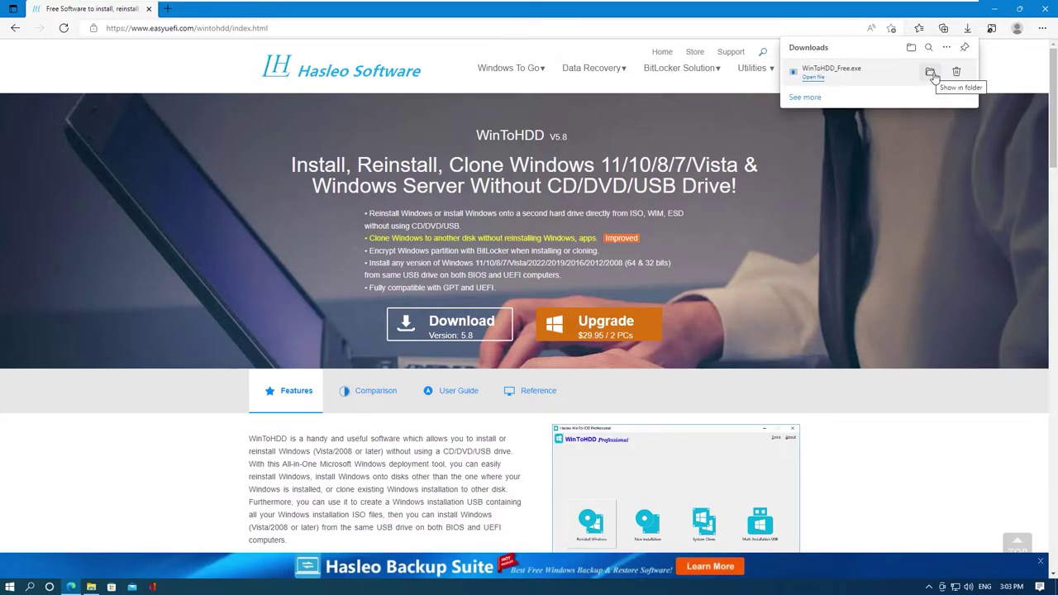
# Step: Run WinToHDD_Free.exe and install WinToHDD 5.8 in English with the default options
pyautogui.click(931, 73)
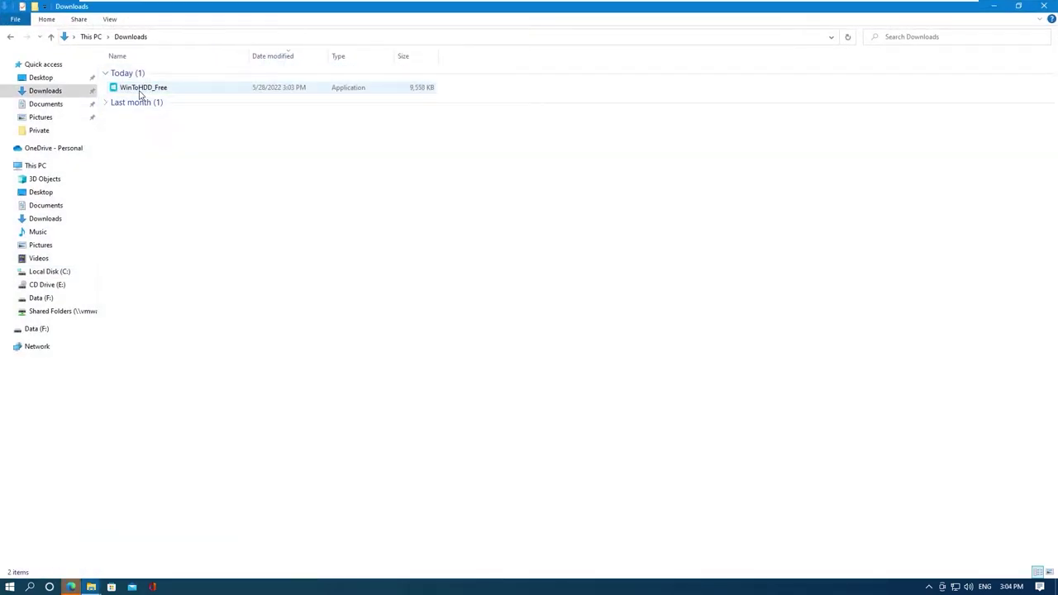
pyautogui.doubleClick(140, 87)
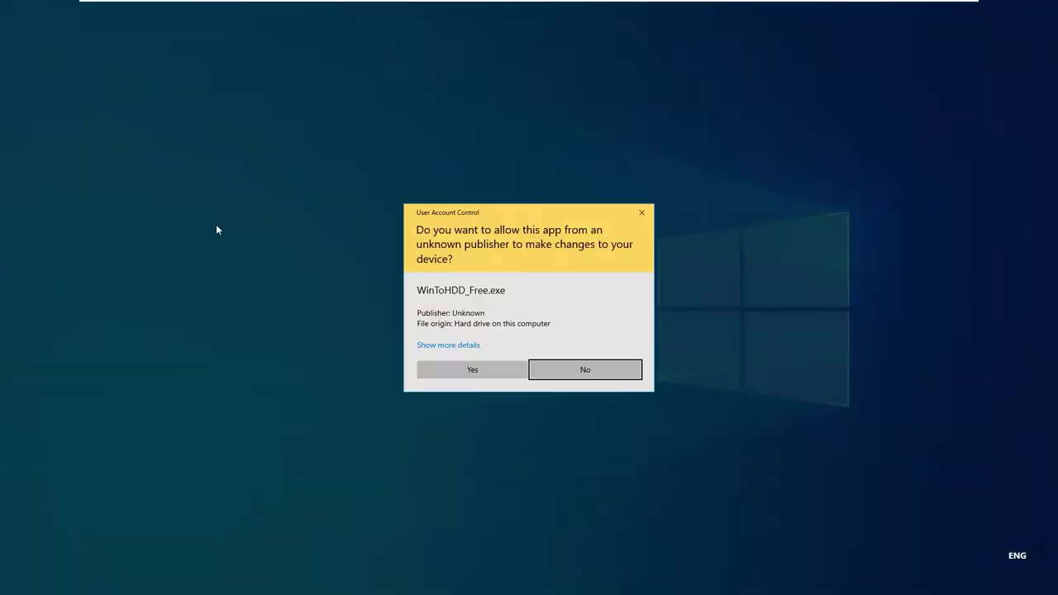
pyautogui.click(461, 370)
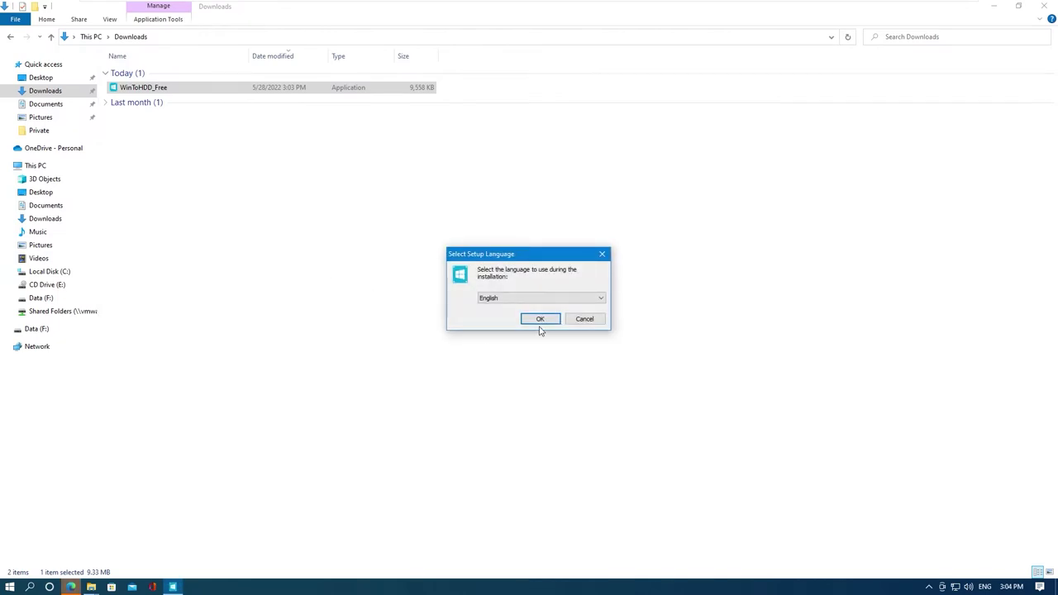
pyautogui.click(540, 321)
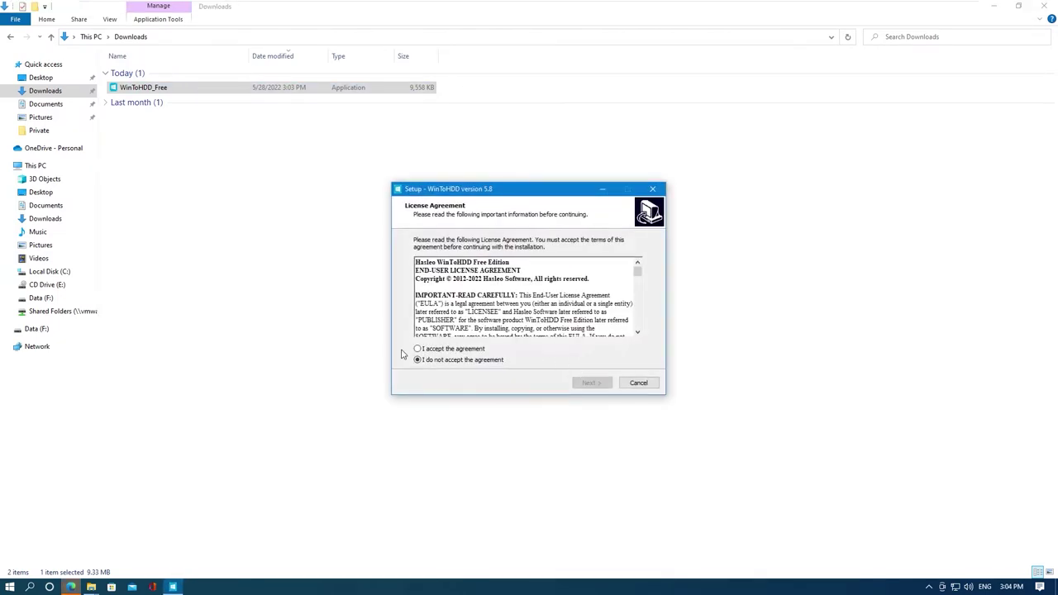
pyautogui.click(417, 348)
pyautogui.click(591, 384)
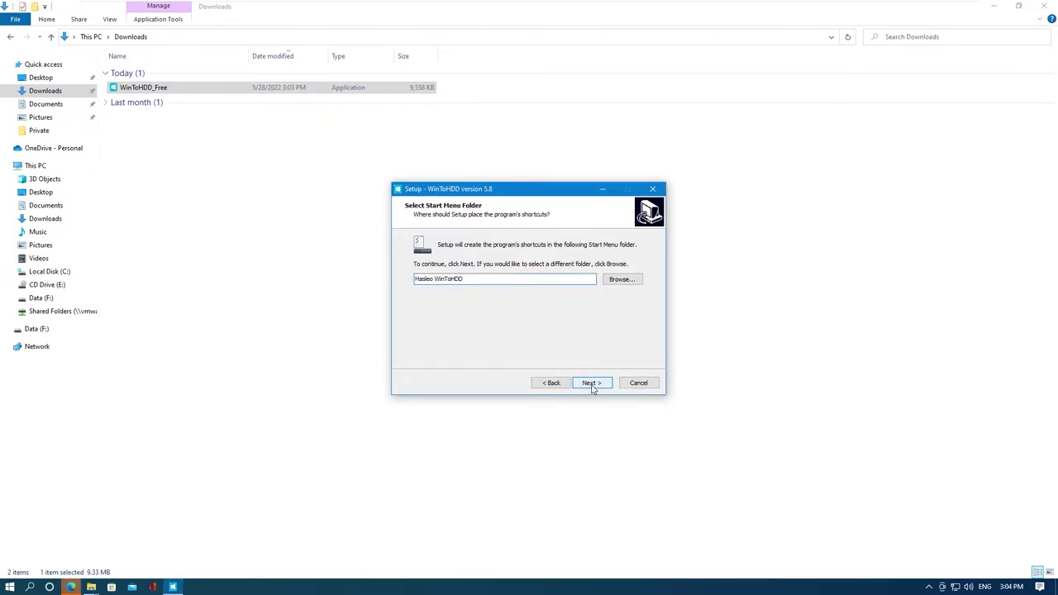
pyautogui.click(591, 385)
pyautogui.click(592, 384)
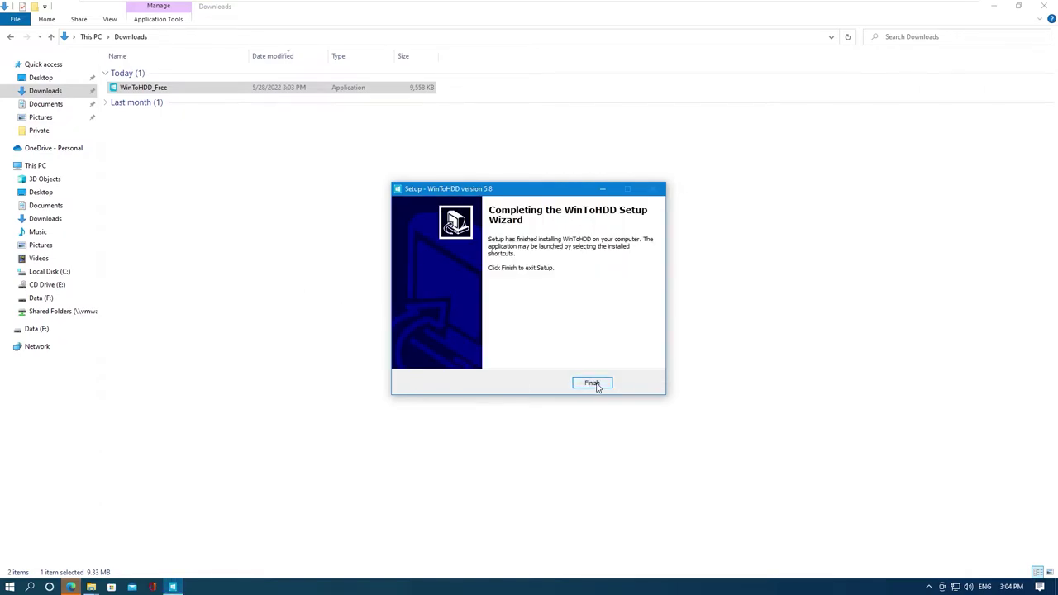
pyautogui.click(592, 384)
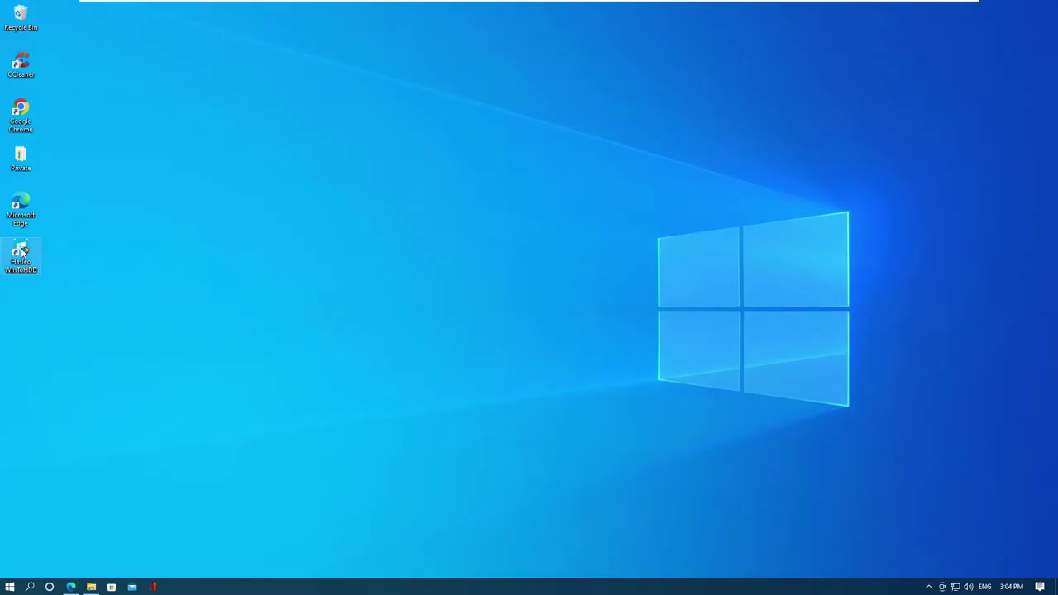
# Step: Start a WinToHDD Reinstall Windows from Win11_English_x64v1.iso on Data (F:), keeping Windows 11 Pro
pyautogui.doubleClick(21, 253)
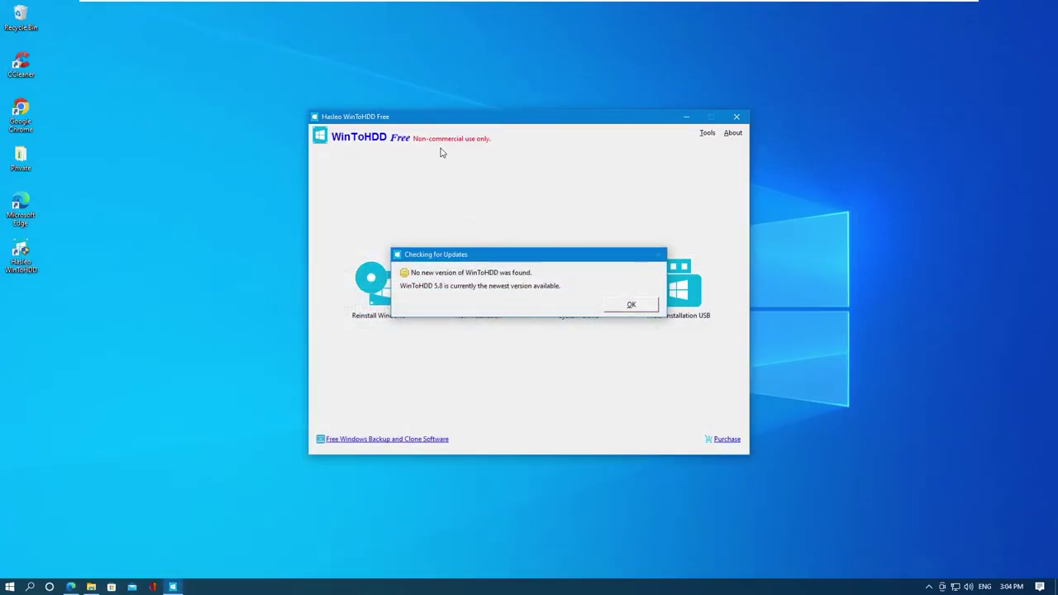
pyautogui.click(631, 305)
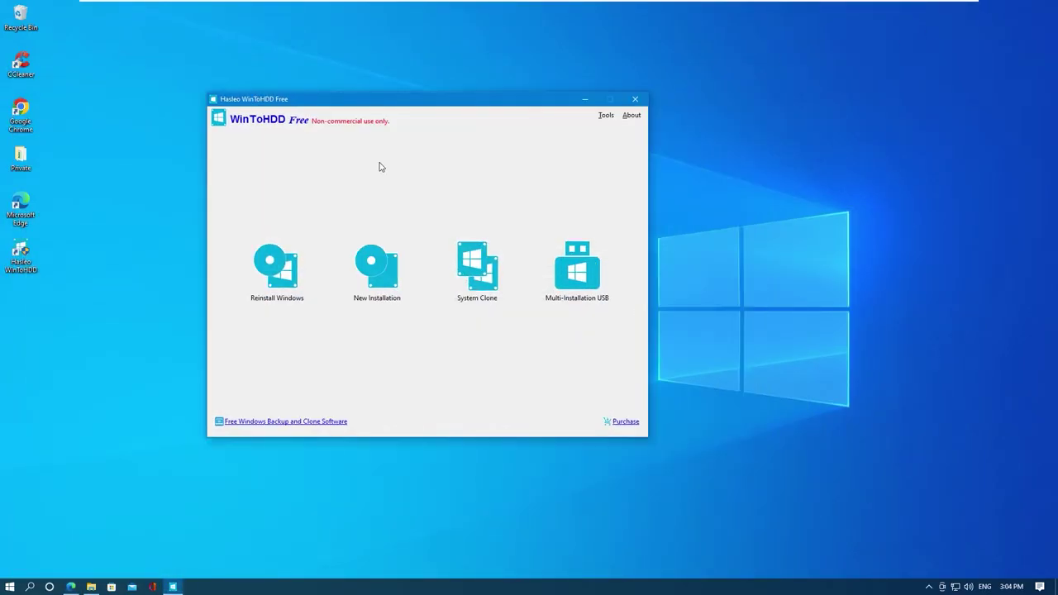
pyautogui.click(276, 278)
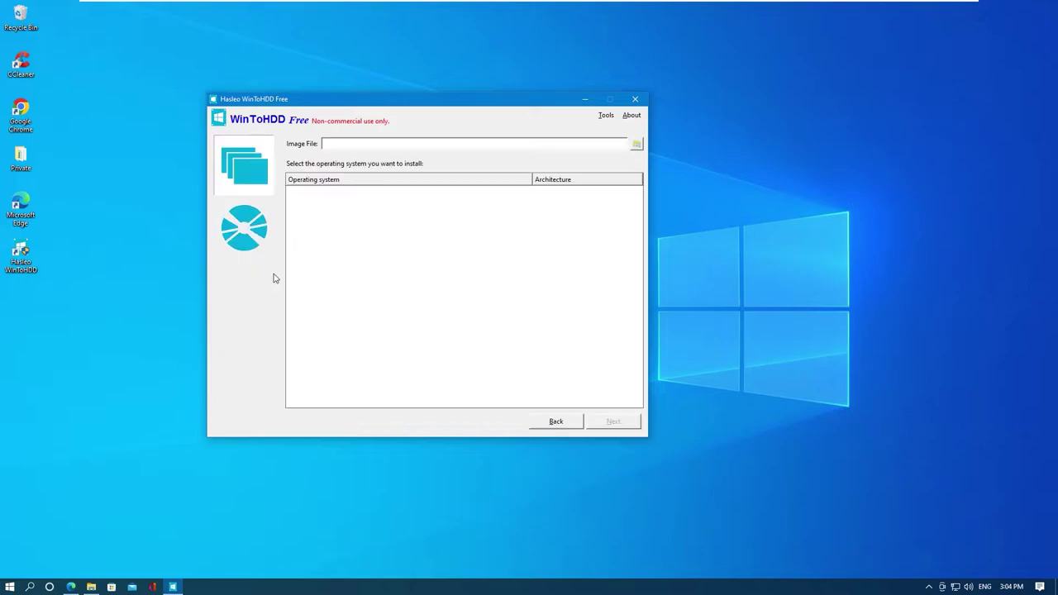
pyautogui.click(635, 144)
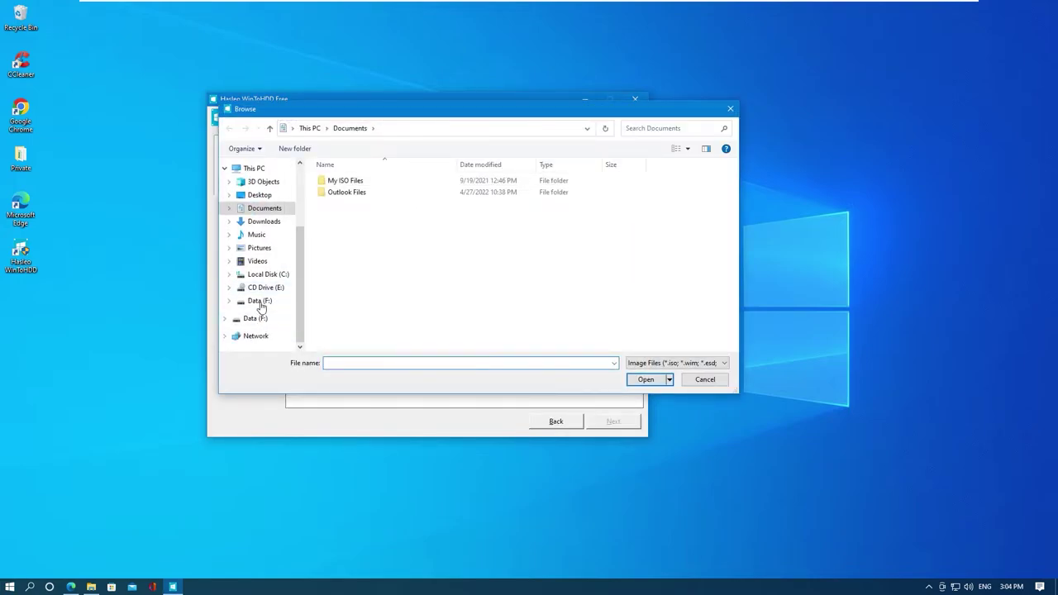
pyautogui.click(261, 303)
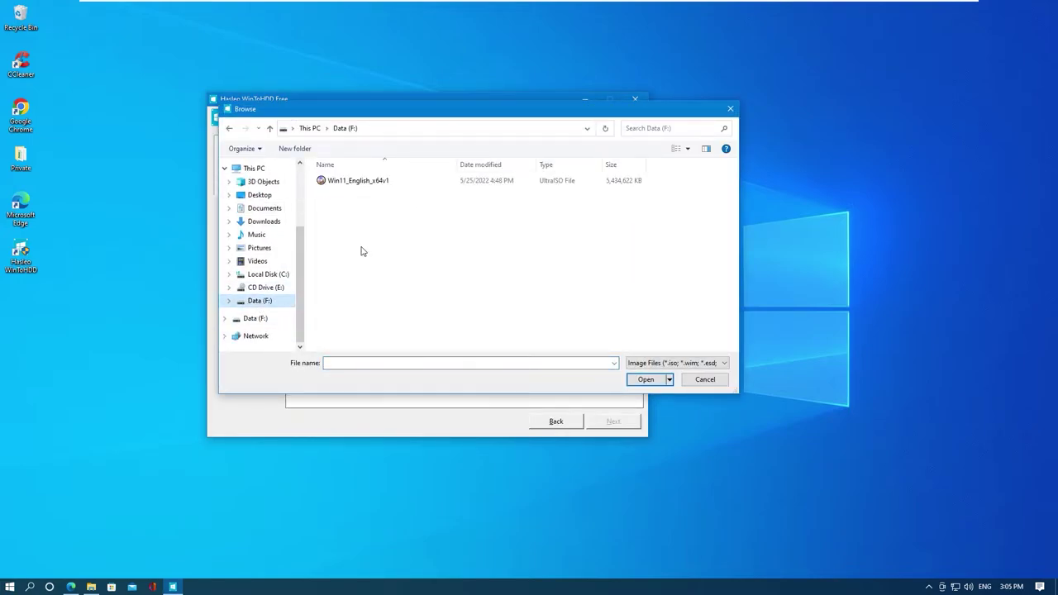
pyautogui.doubleClick(350, 181)
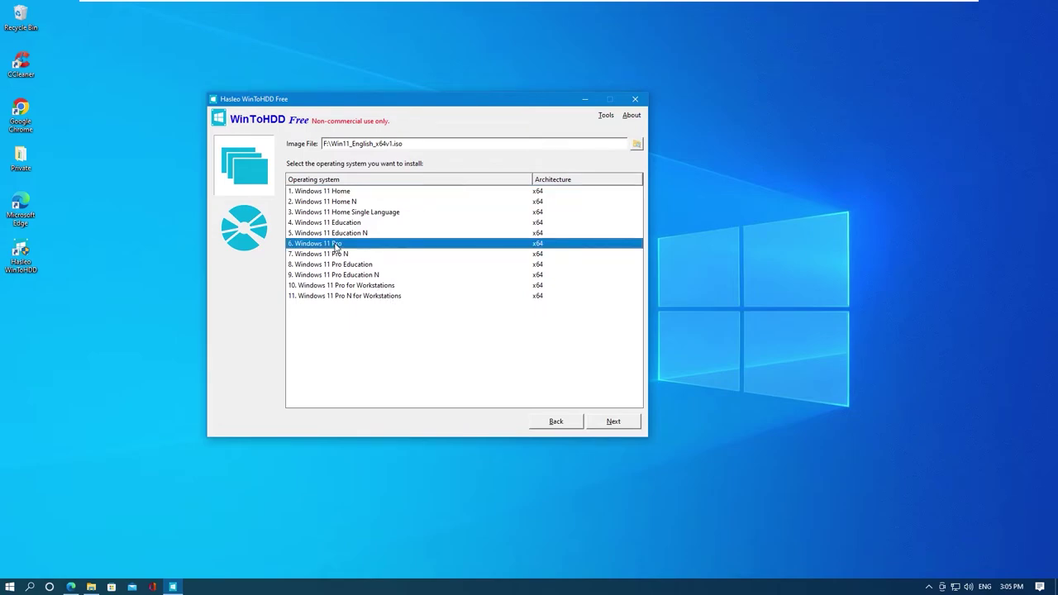
pyautogui.click(614, 422)
# Step: Accept the system and boot partitions, build WinPE, and confirm erasing them to reboot
pyautogui.click(613, 423)
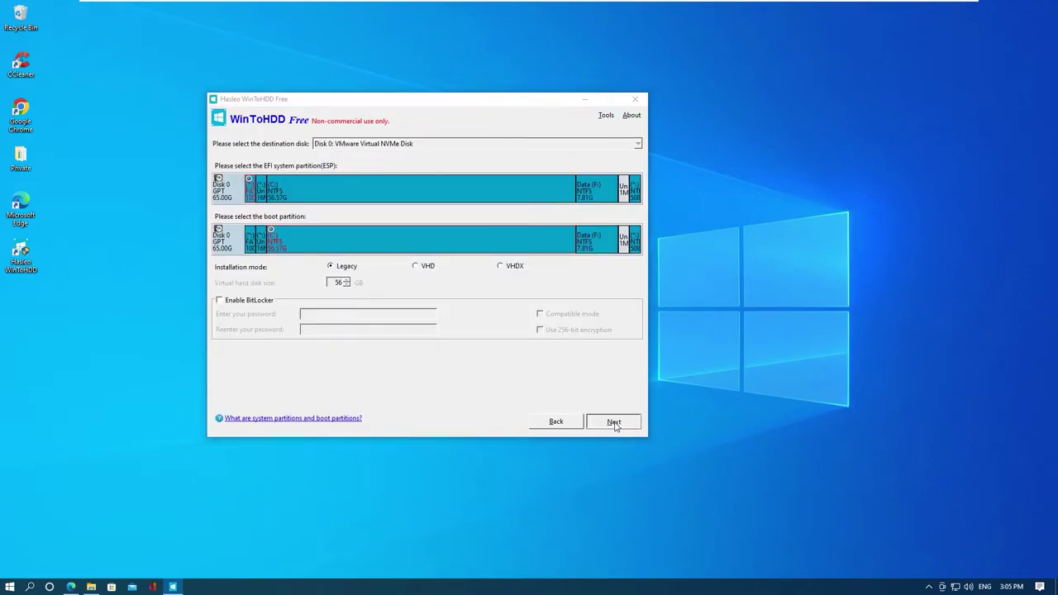
pyautogui.click(377, 302)
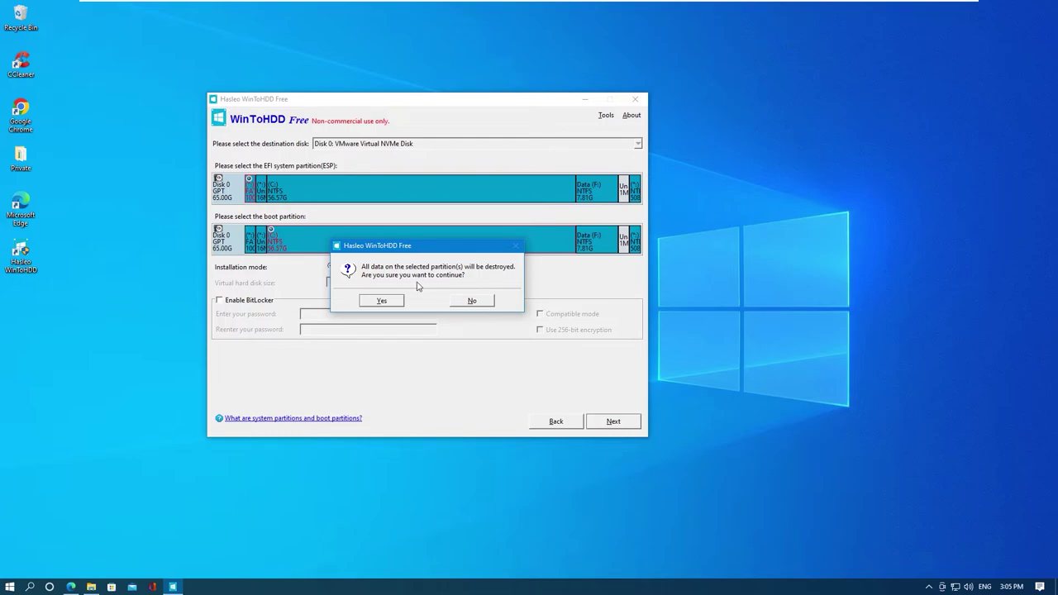
pyautogui.click(377, 302)
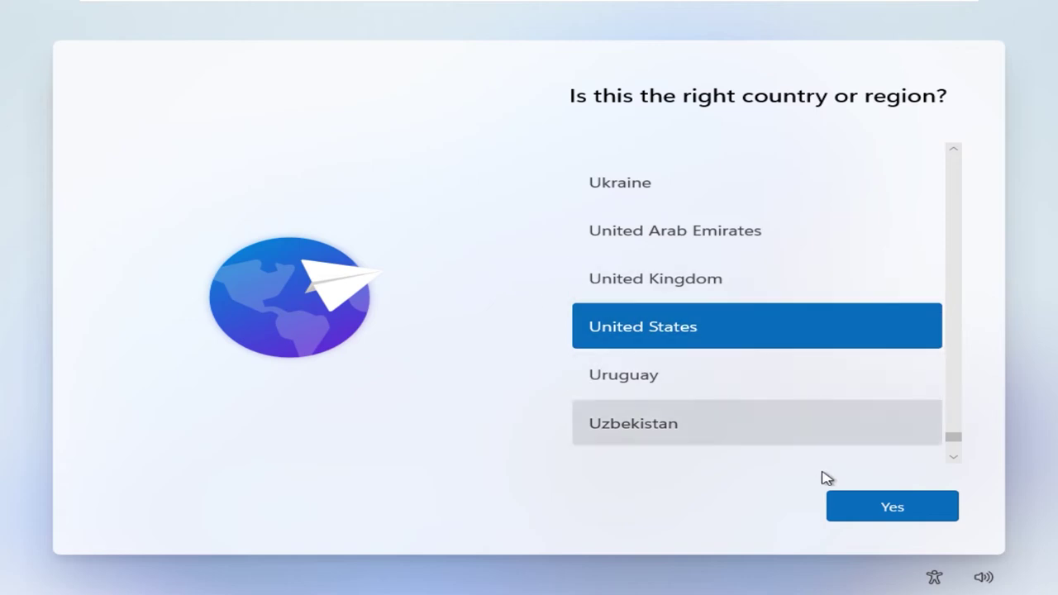
# Step: Keep United States as region and US keyboard, with no second layout
pyautogui.click(875, 512)
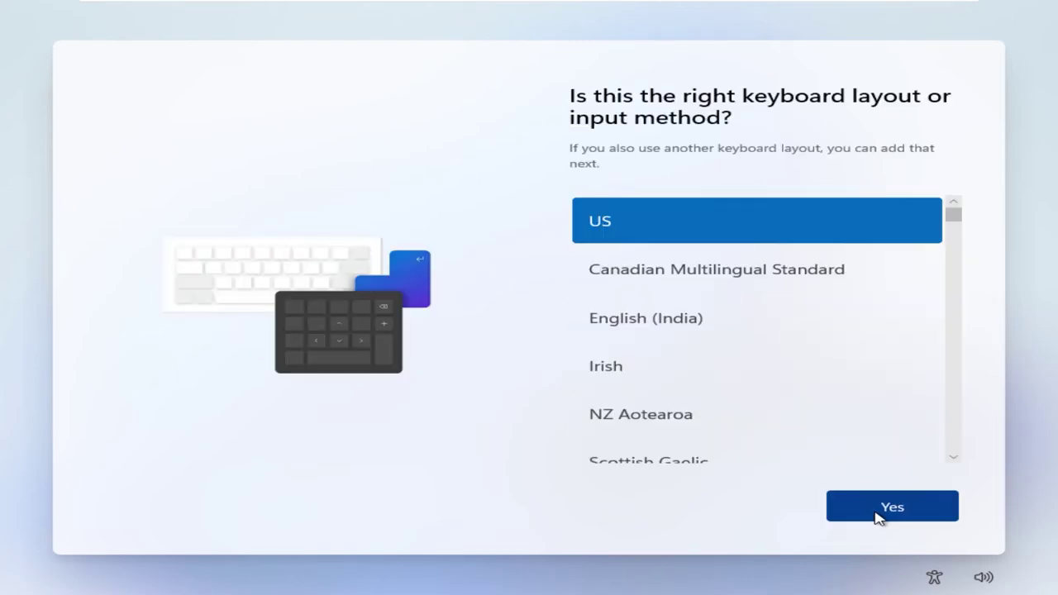
pyautogui.click(866, 513)
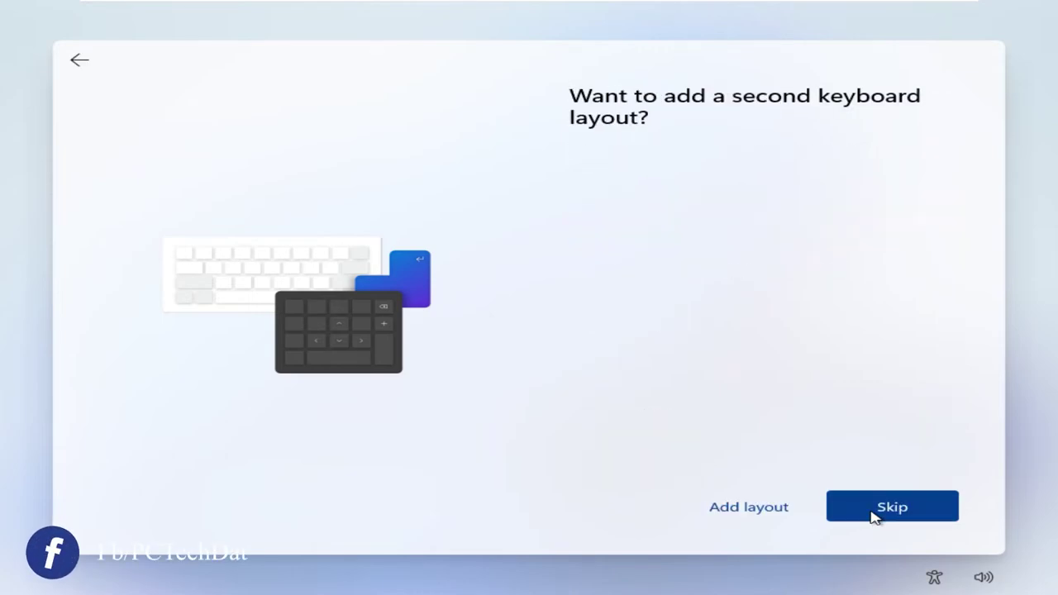
pyautogui.click(869, 509)
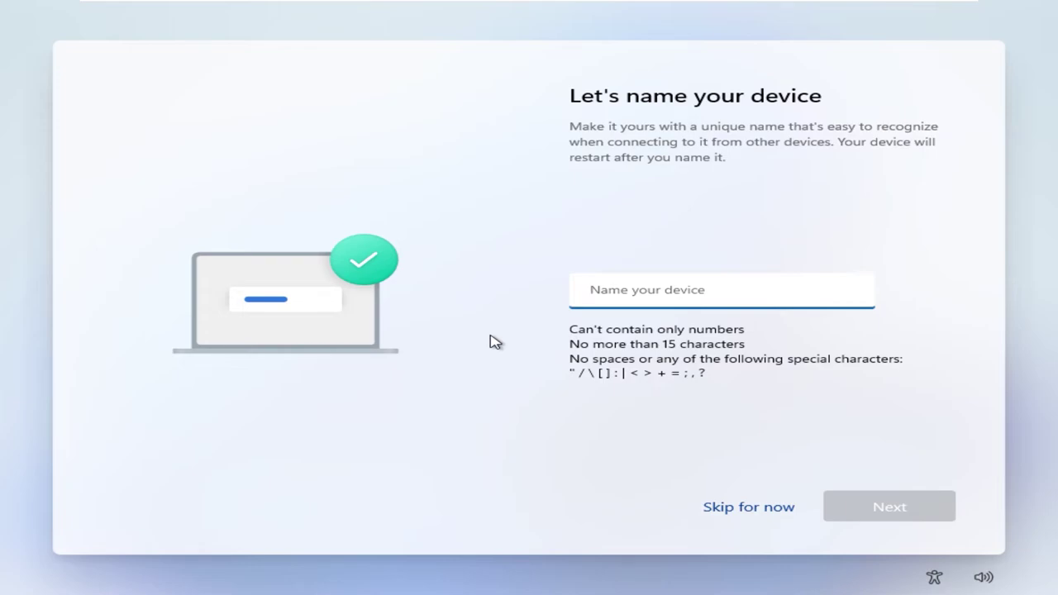
# Step: Name the device, choose Set up for personal use, and sign in with the Microsoft account
pyautogui.write('P')
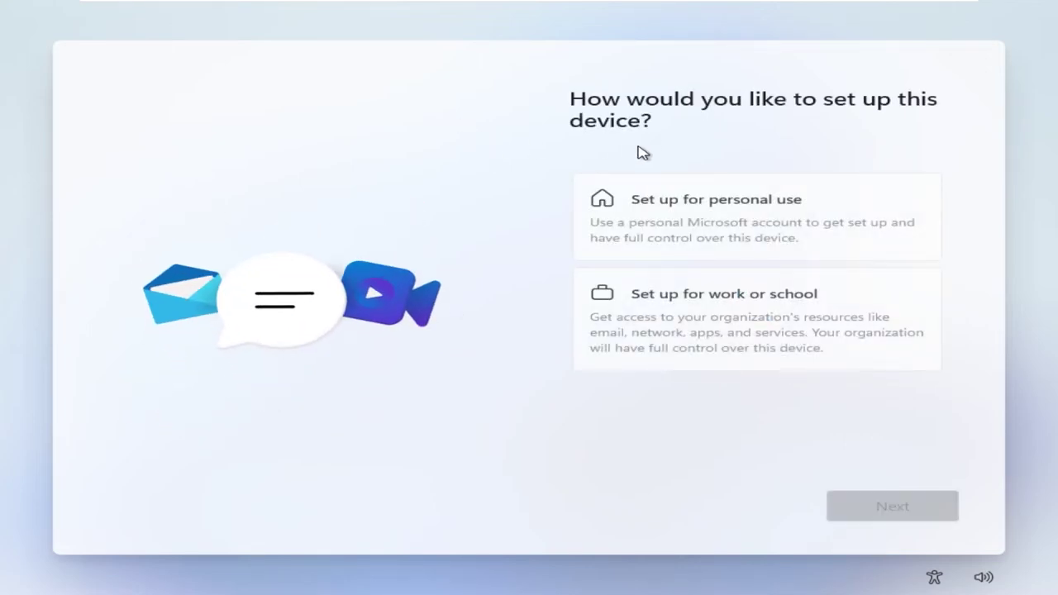
pyautogui.click(666, 214)
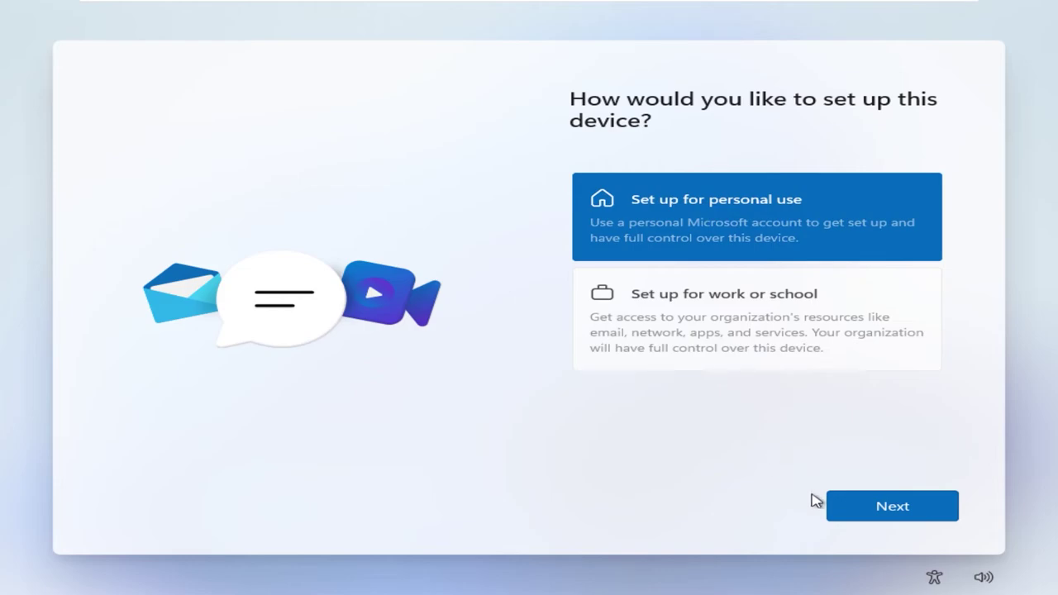
pyautogui.click(863, 512)
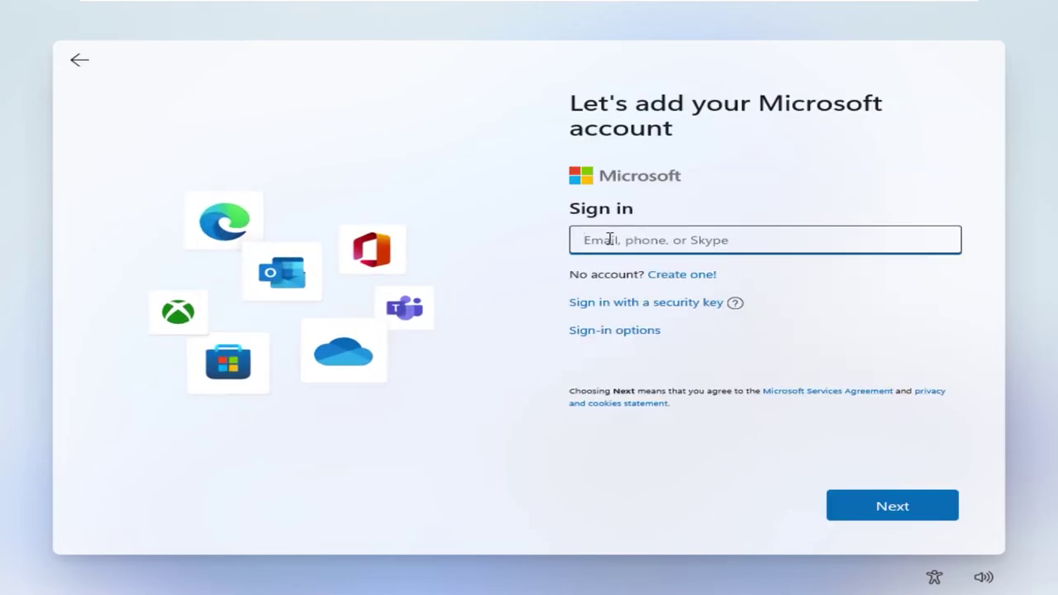
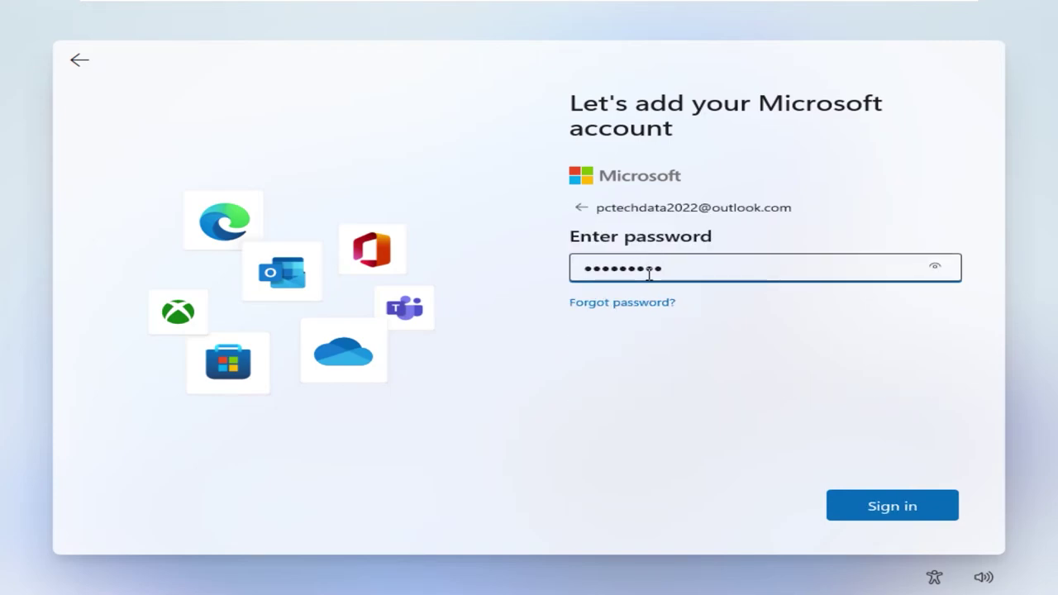
pyautogui.press('Return')
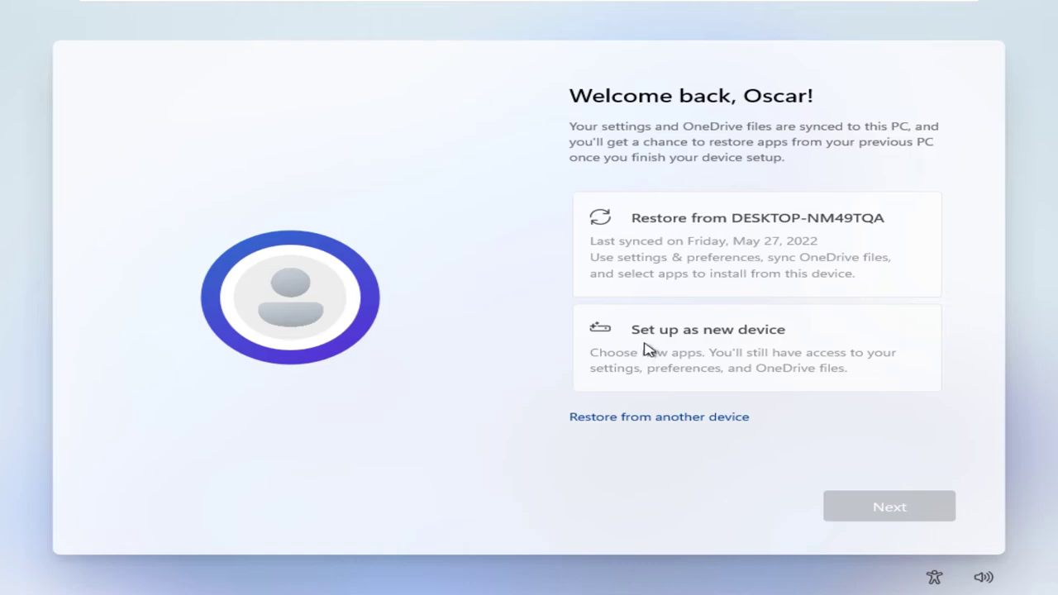
# Step: Restore settings from DESKTOP-NM49TQA and accept the default privacy settings
pyautogui.click(716, 246)
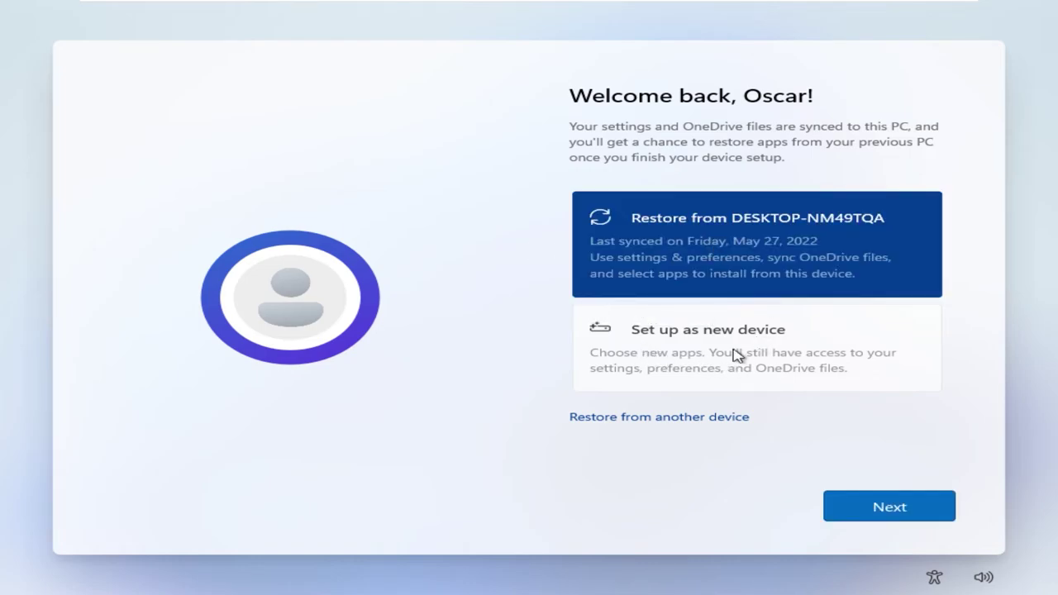
pyautogui.click(891, 511)
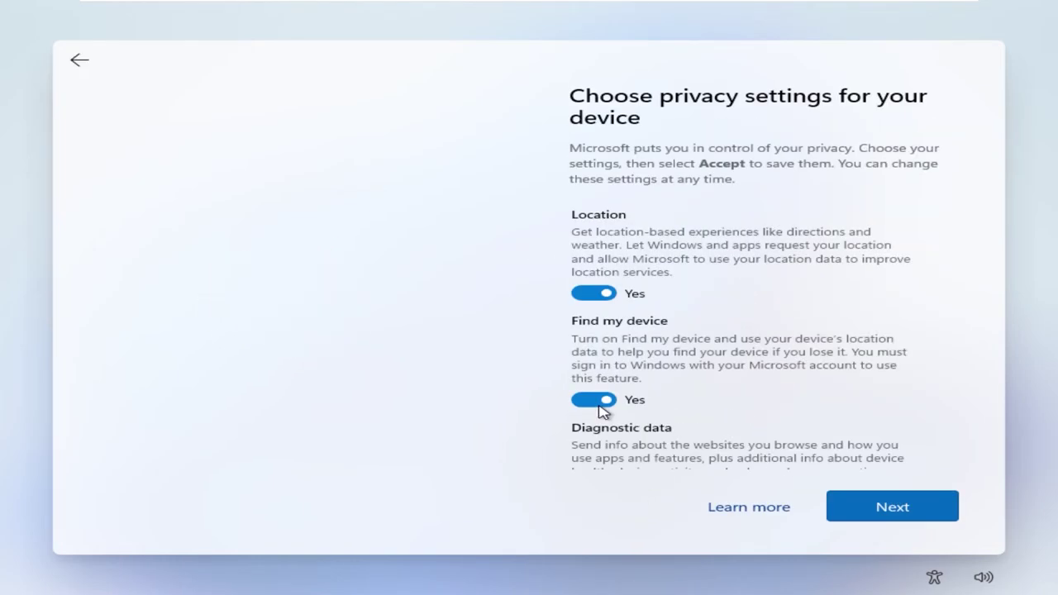
pyautogui.click(870, 516)
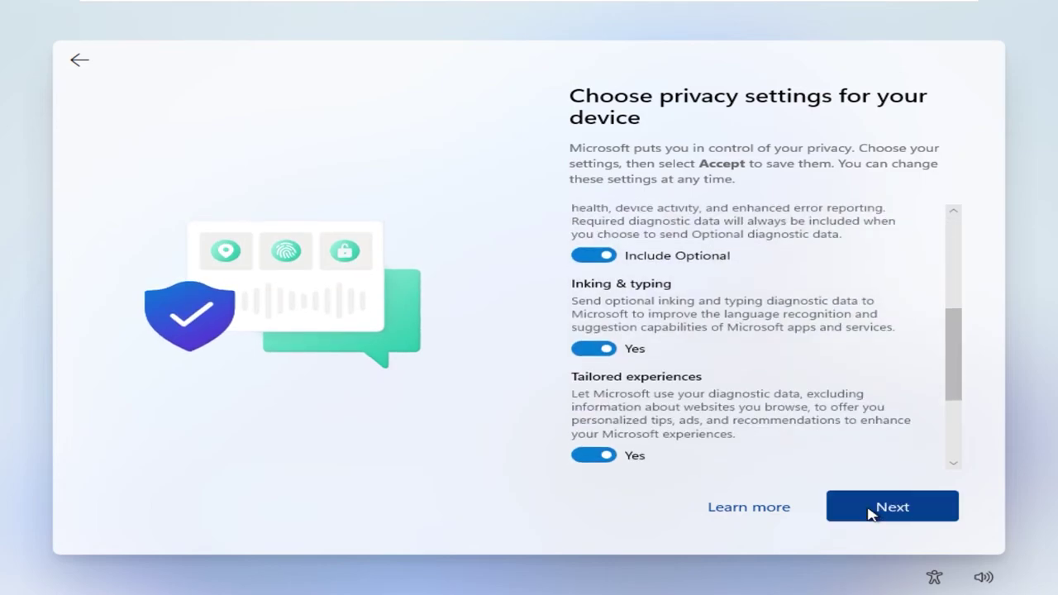
pyautogui.click(871, 515)
pyautogui.click(870, 514)
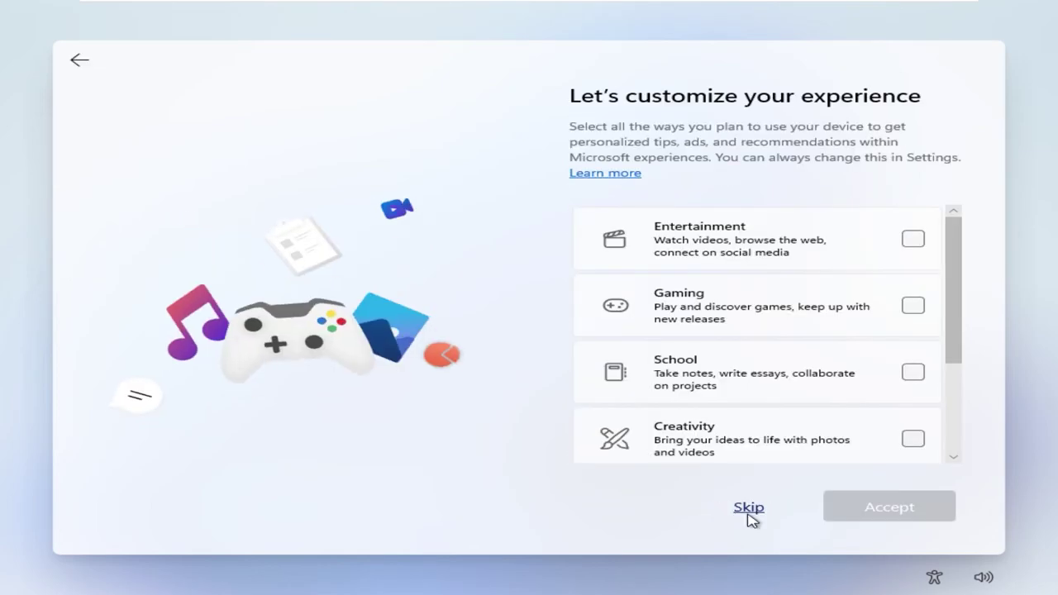
# Step: Skip personalization, save files only to this PC, and decline Microsoft 365 and Game Pass
pyautogui.click(748, 515)
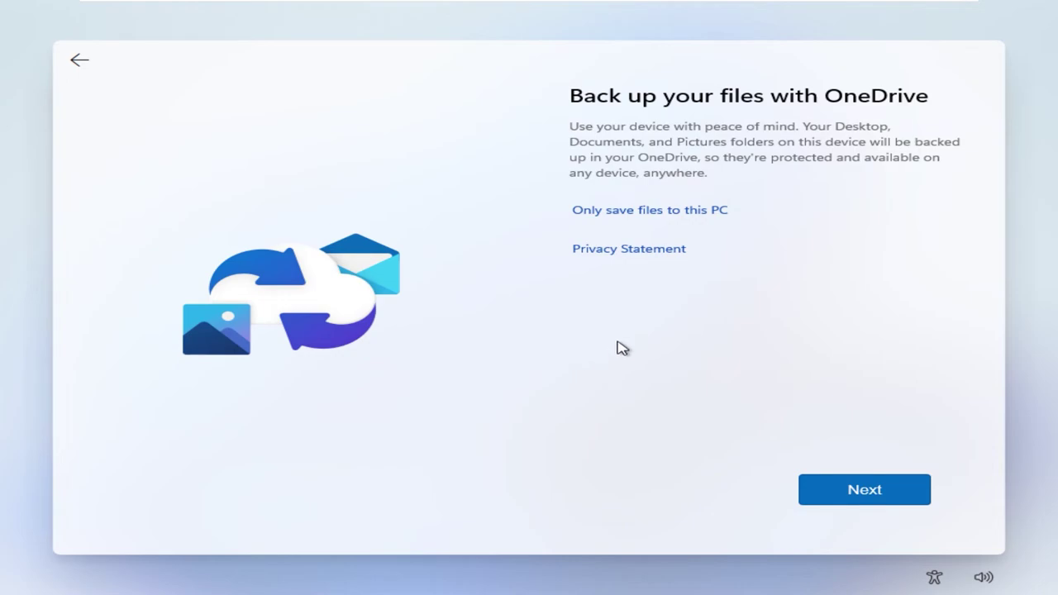
pyautogui.click(608, 217)
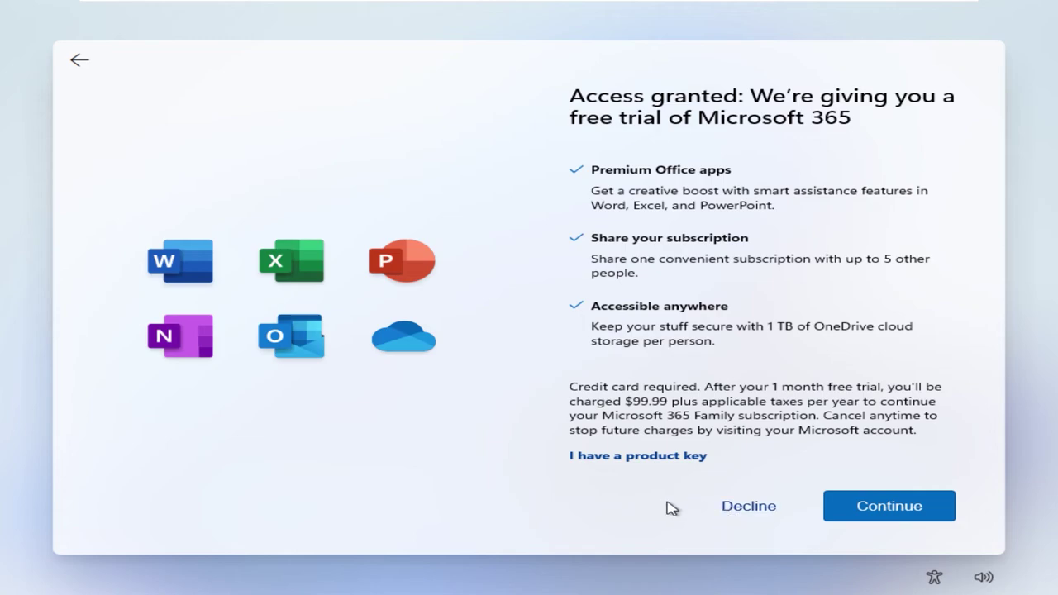
pyautogui.click(740, 511)
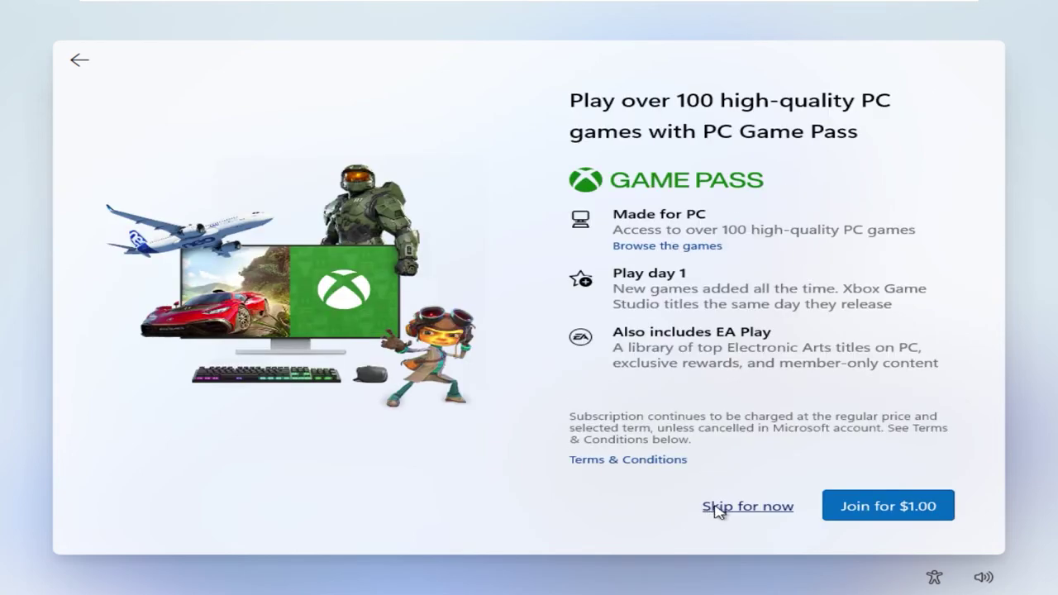
pyautogui.click(716, 506)
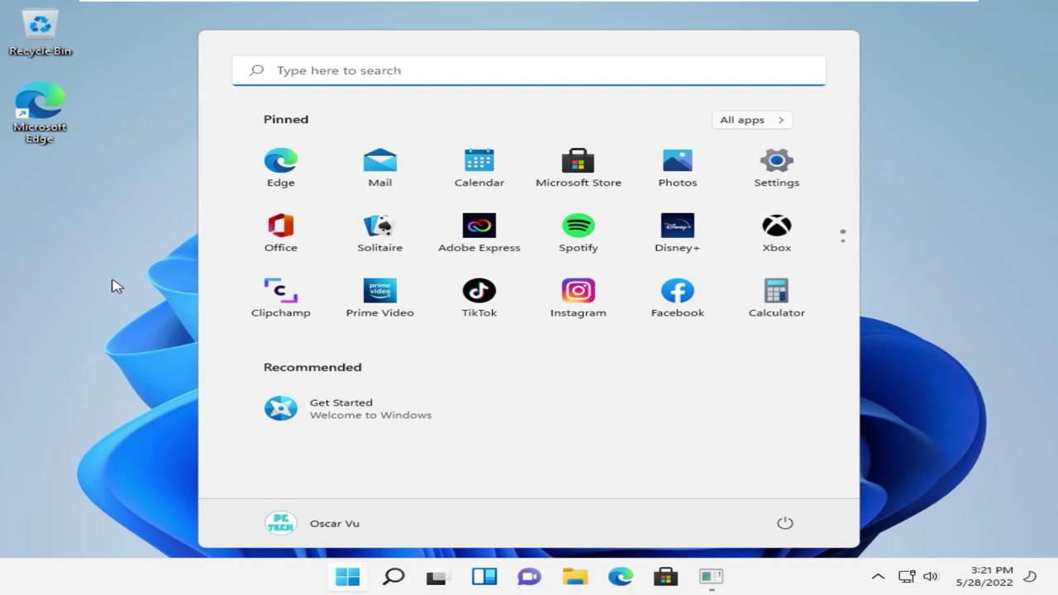
# Step: Click an empty spot on the desktop to dismiss the Start menu
pyautogui.click(107, 280)
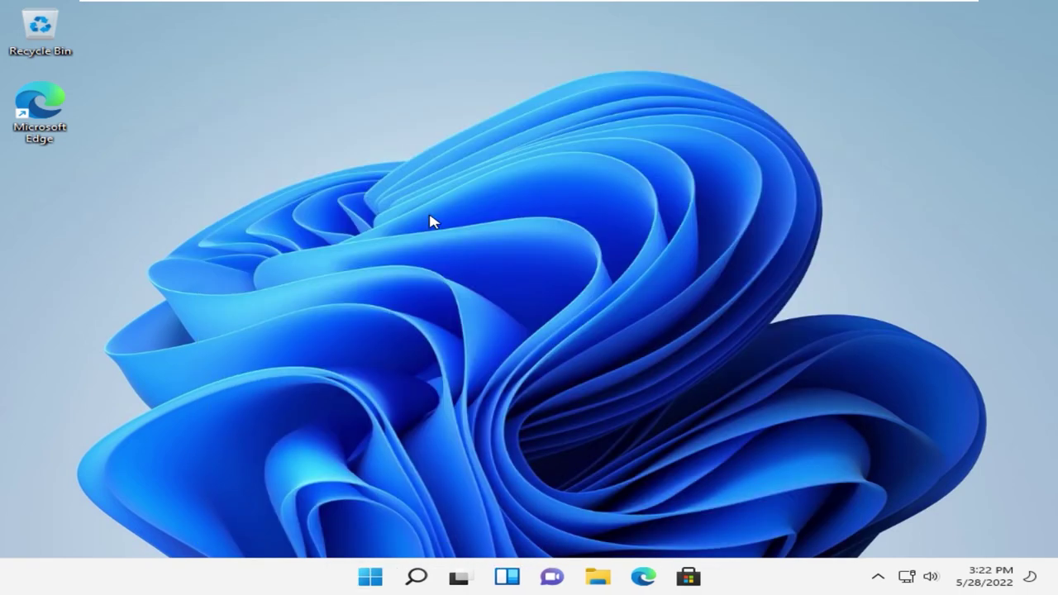